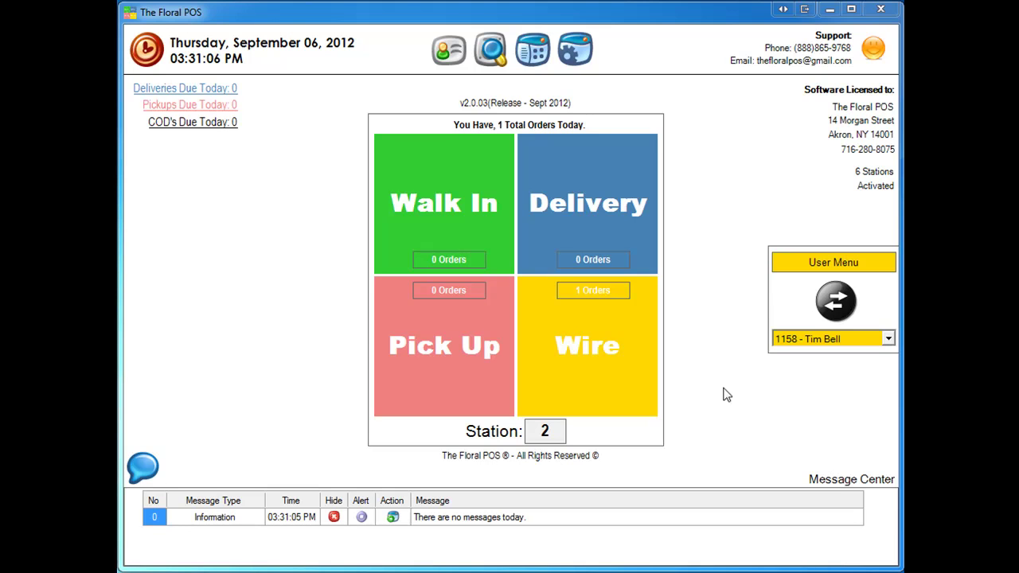
Open the Wire Selector from the dashboard's yellow Wire tile
left_click(583, 348)
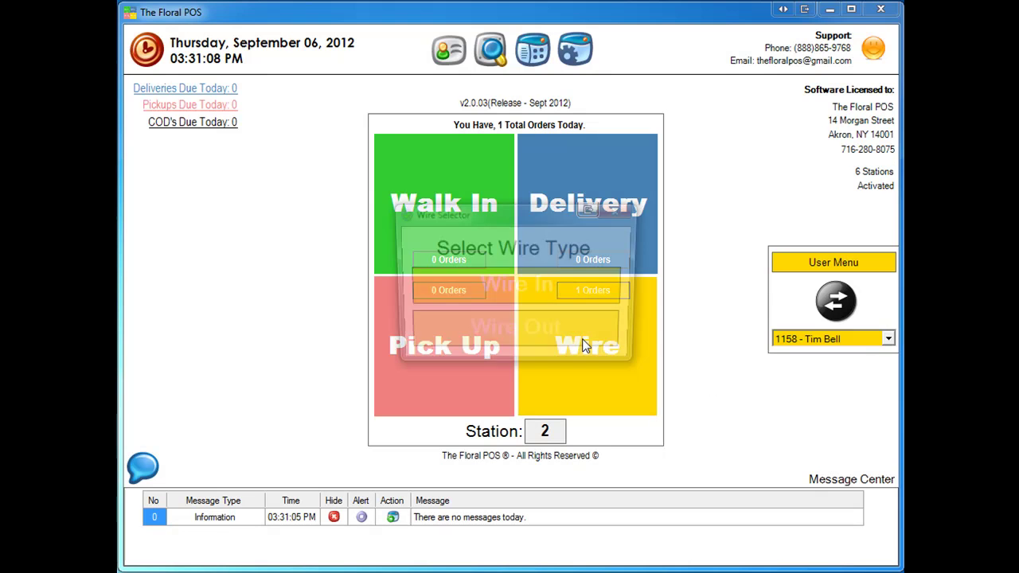
Start a Wire Out order and add 12 Roses Vased to the cart
left_click(546, 329)
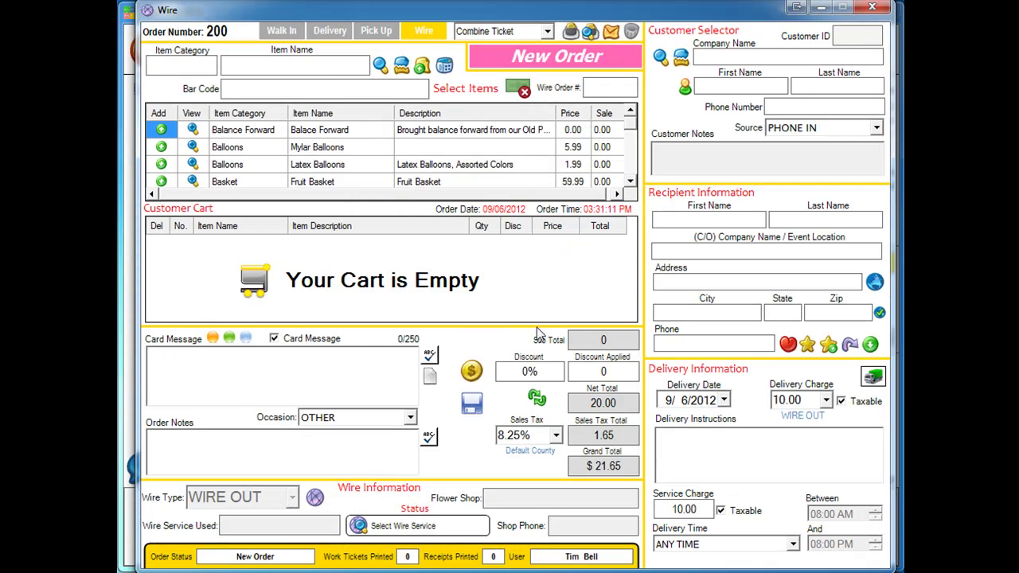
type("ros")
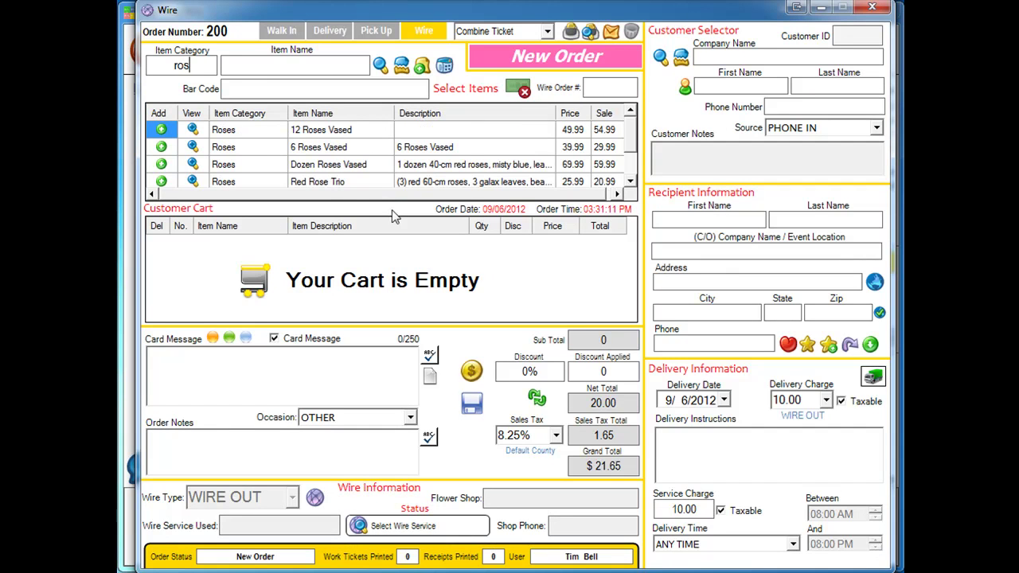
left_click(161, 131)
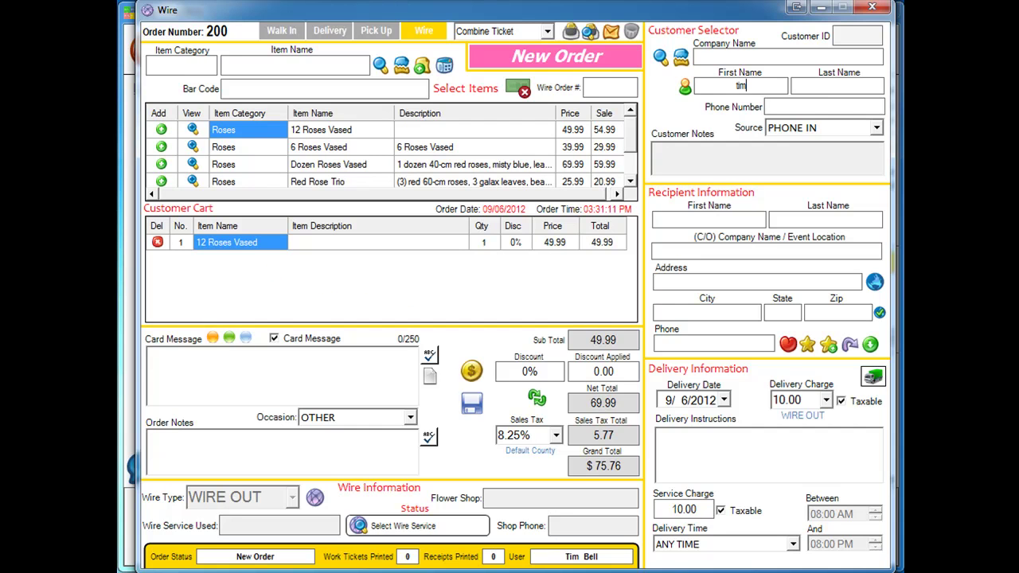
Look up the customer, copy their details to the recipient, and change the recipient's first name
key("Return")
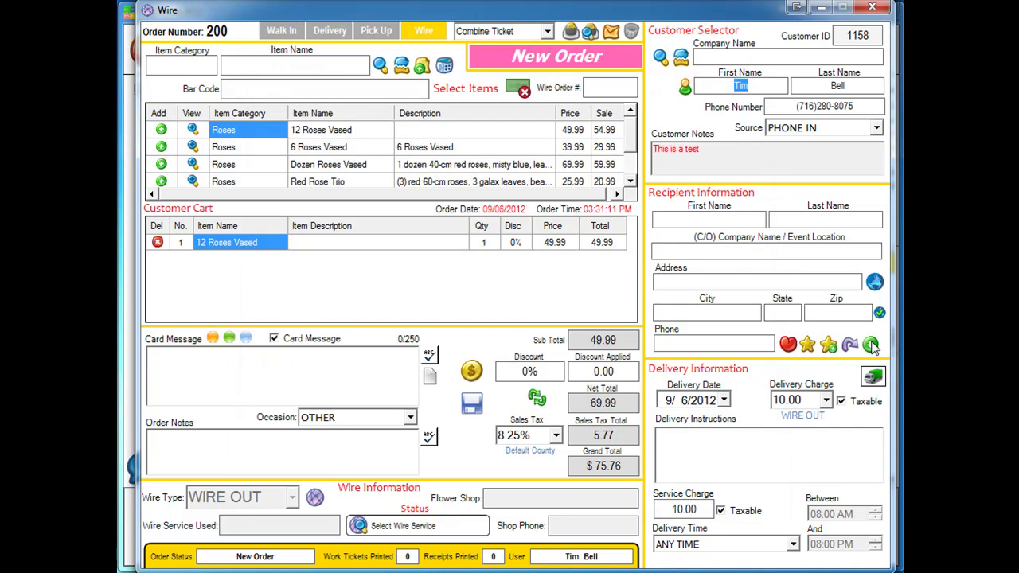
left_click(871, 345)
double_click(740, 220)
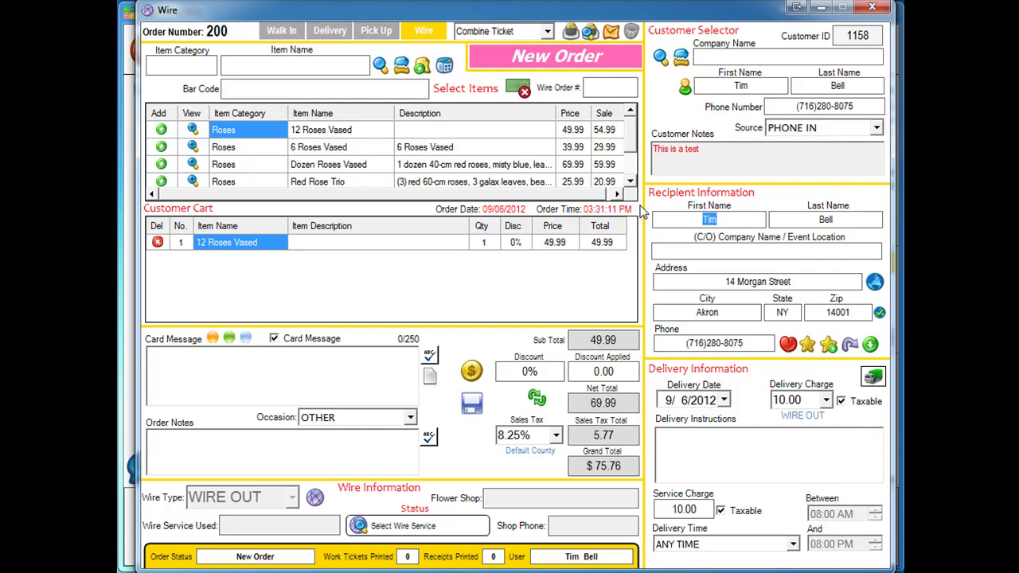
type("Katrina")
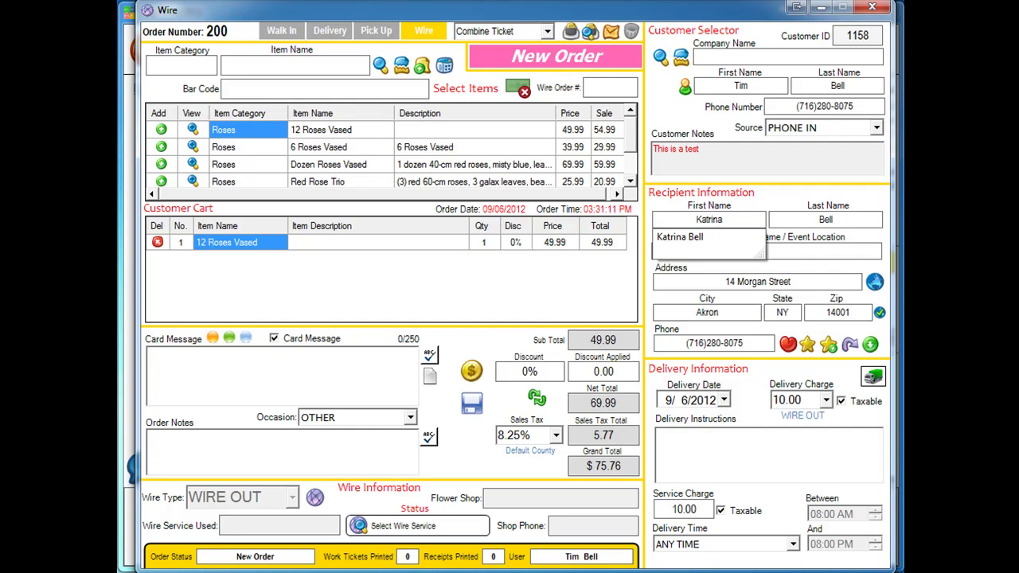
Write the delivery instructions and the card message
left_click(692, 456)
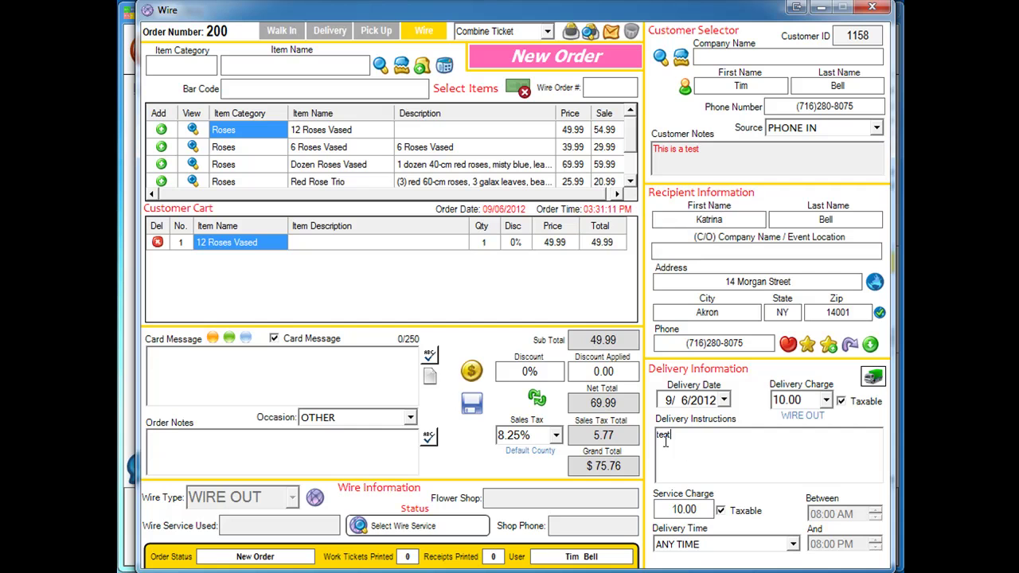
left_click(226, 386)
type("test")
Save the order and pay the $75.76 by check, no combined ticket, leaving the order open
left_click(471, 373)
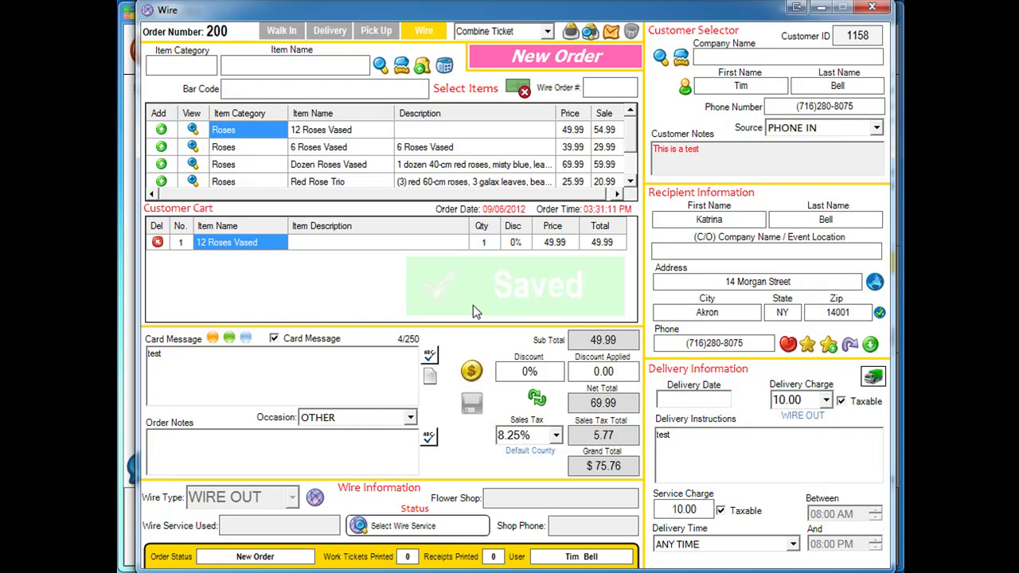
left_click(402, 203)
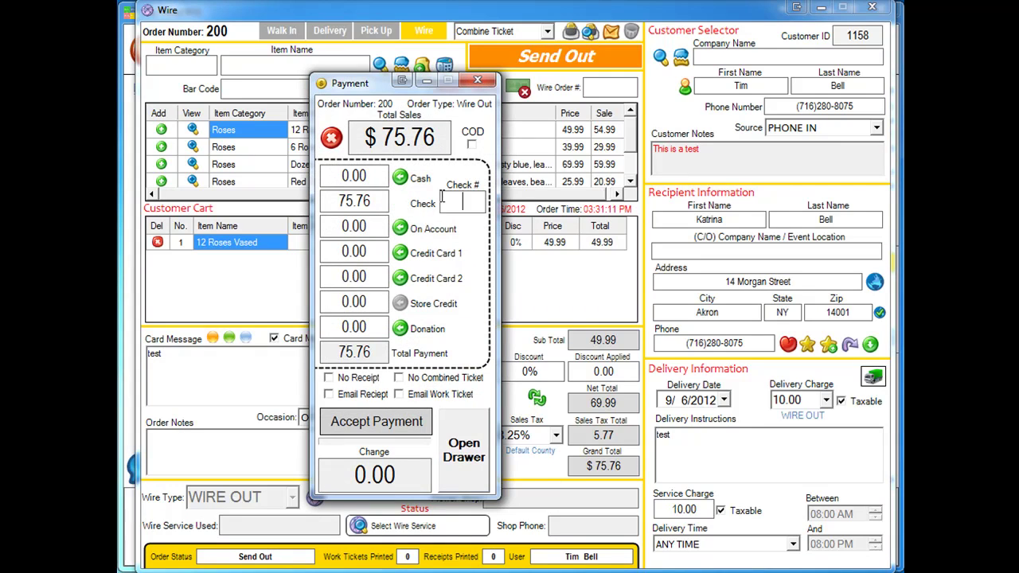
left_click(442, 199)
type("1234")
left_click(398, 378)
left_click(377, 421)
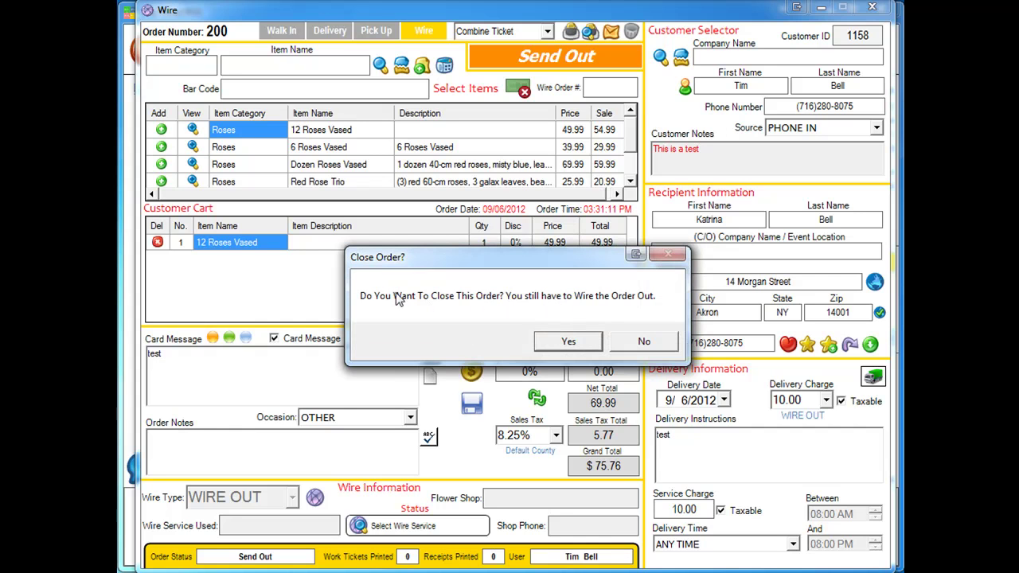
left_click(624, 340)
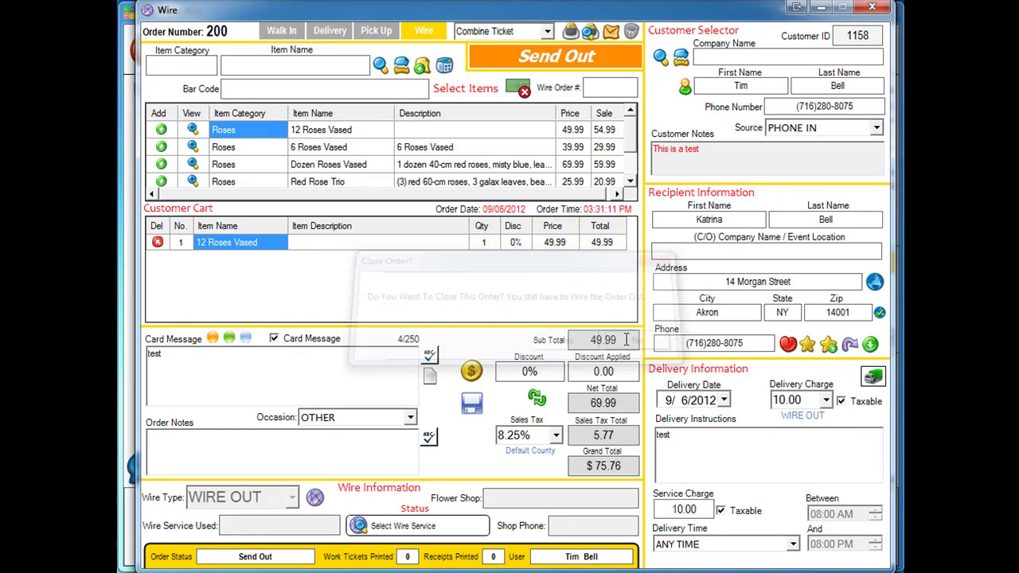
Open the order's Wire Out details and choose Bloomnet as the wire service
left_click(317, 498)
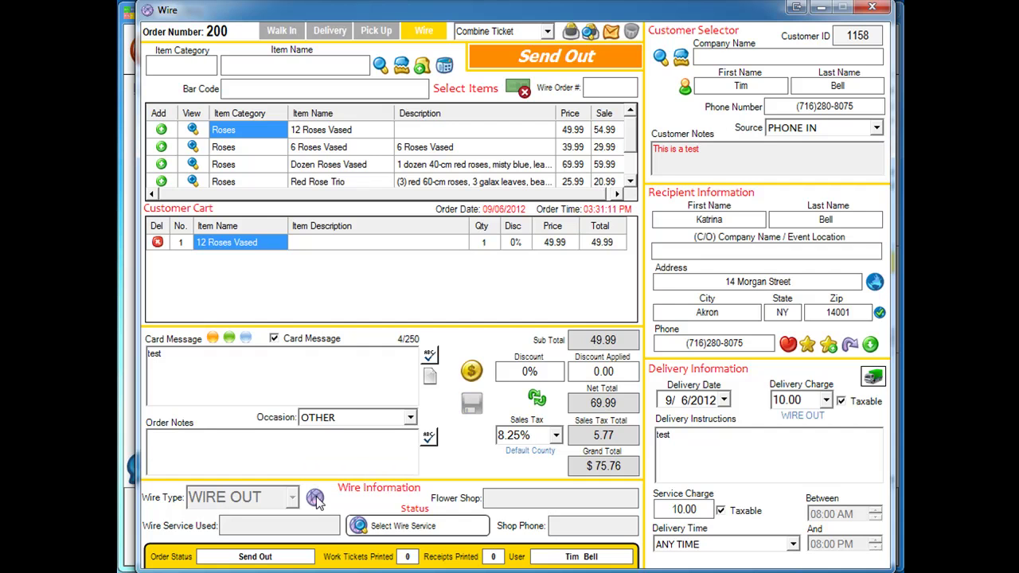
left_click(388, 236)
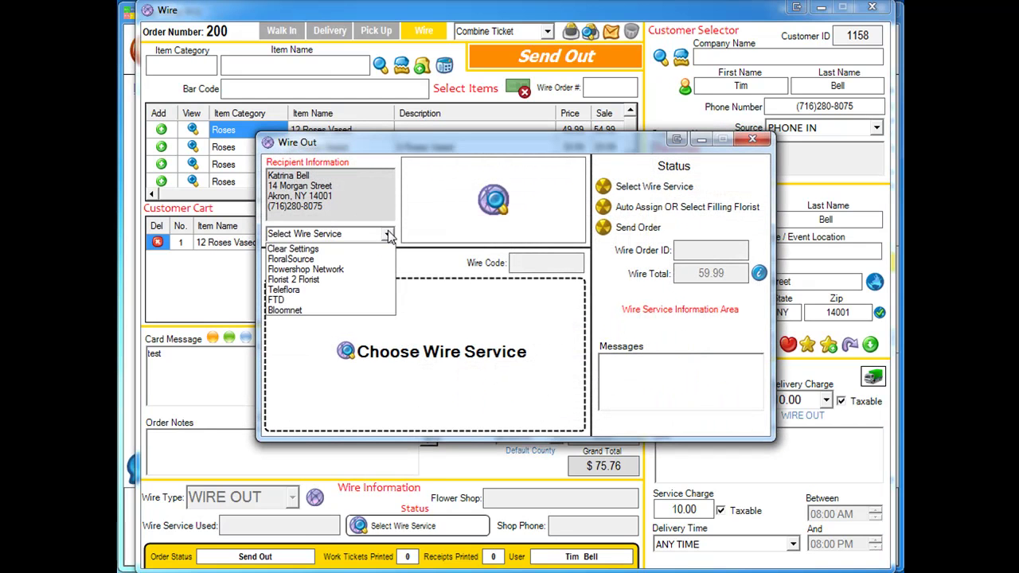
left_click(297, 311)
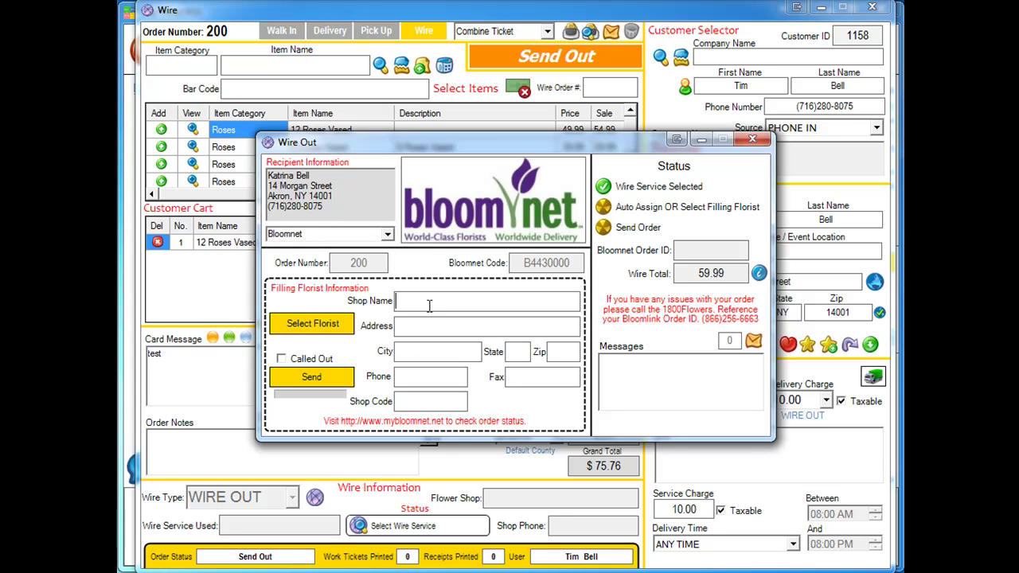
Enter filling florist 'The Floral POS - Shop B' with its Akron, NY 14001 address and phone
type("The Floral POS - Shop B")
key("Tab")
type("14 Morgan S")
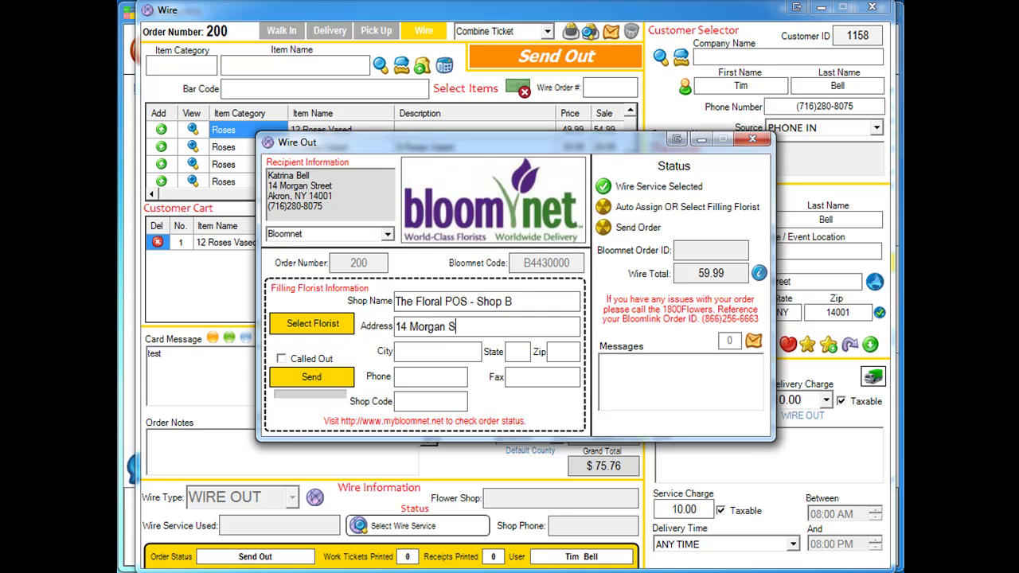
type("treetAkron")
key("Tab")
type("NY14001")
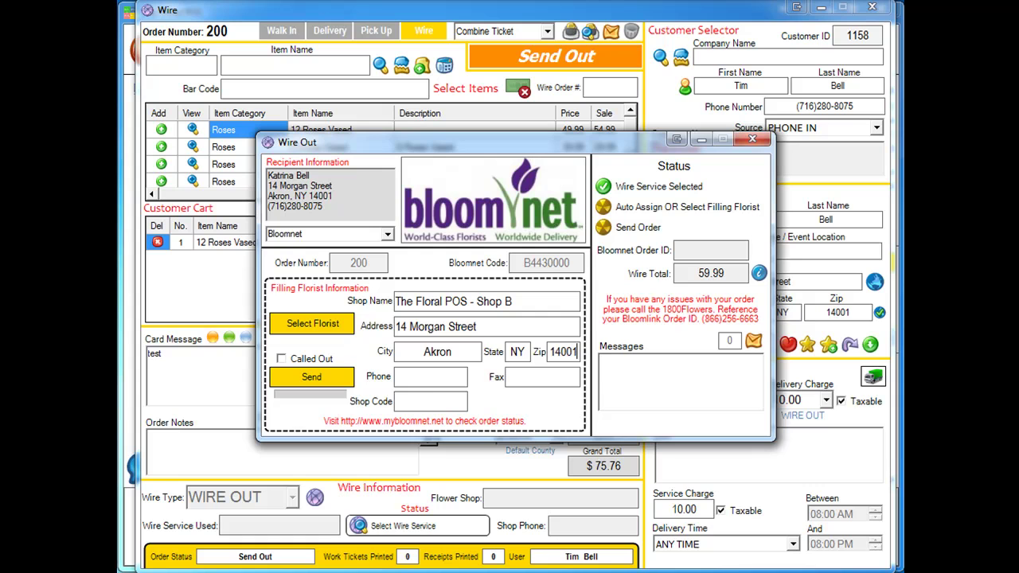
key("Tab")
type("B351000")
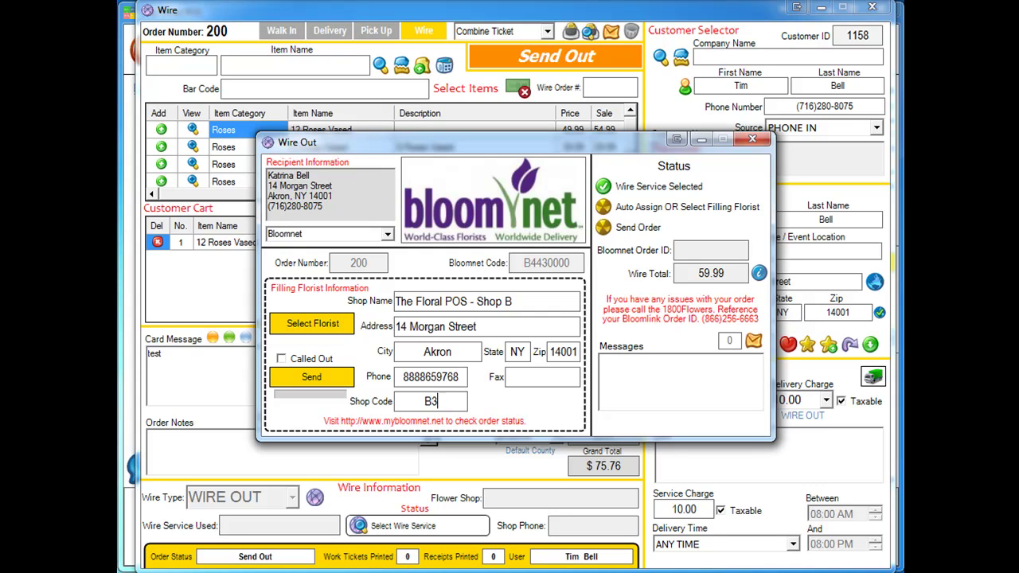
type("0")
Attempt to send the wire, acknowledge the past-cutoff rejection, and close the Wire Out window
left_click(309, 378)
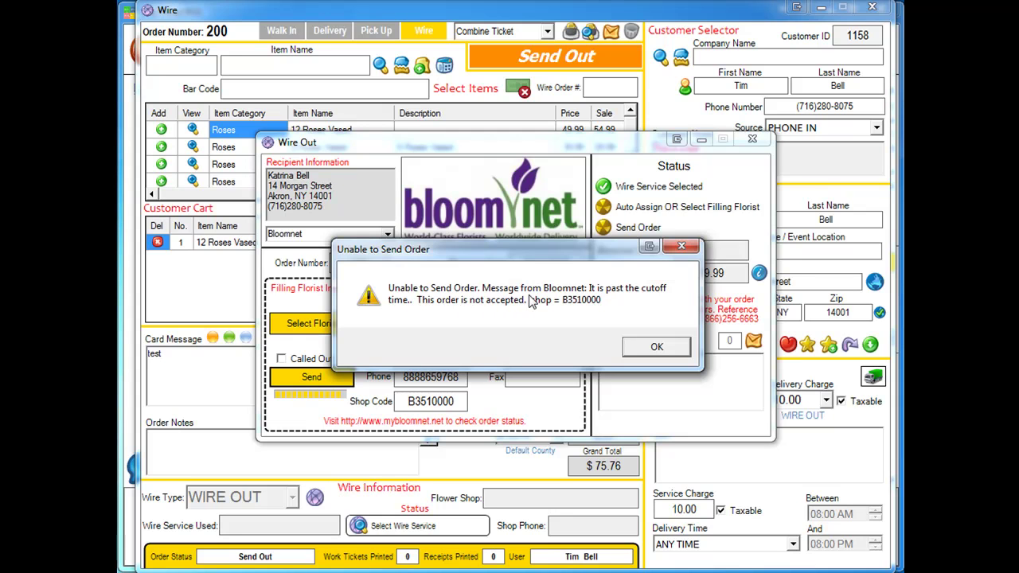
left_click(654, 348)
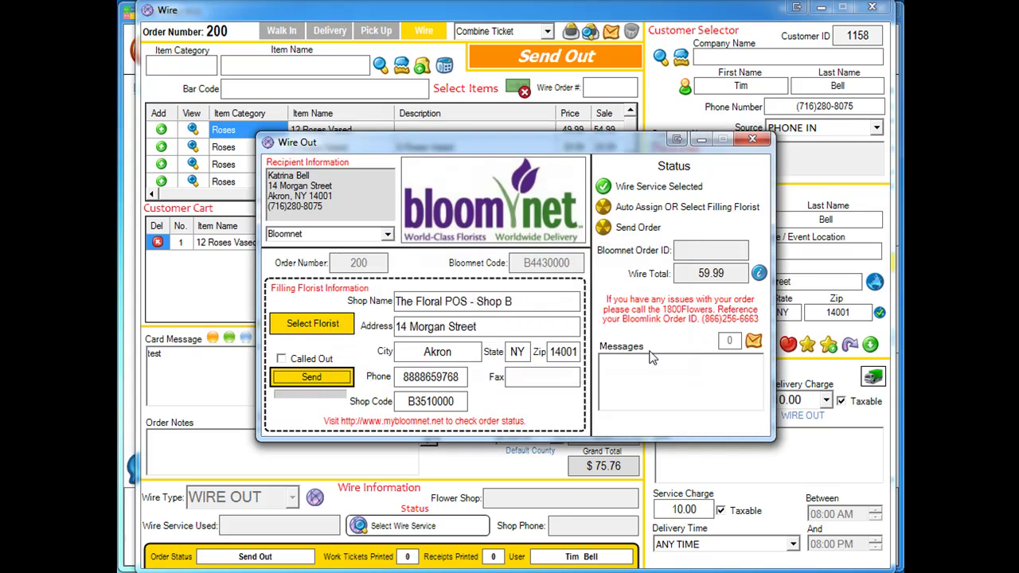
left_click(763, 144)
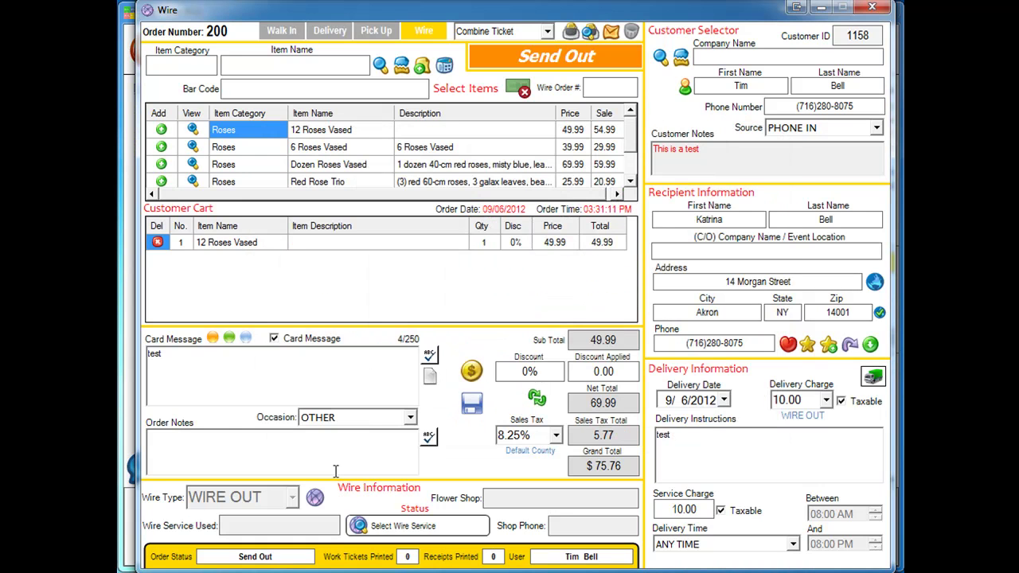
Change the delivery date to 9/7/2012 and reopen the Bloomnet Wire Out form
left_click(726, 400)
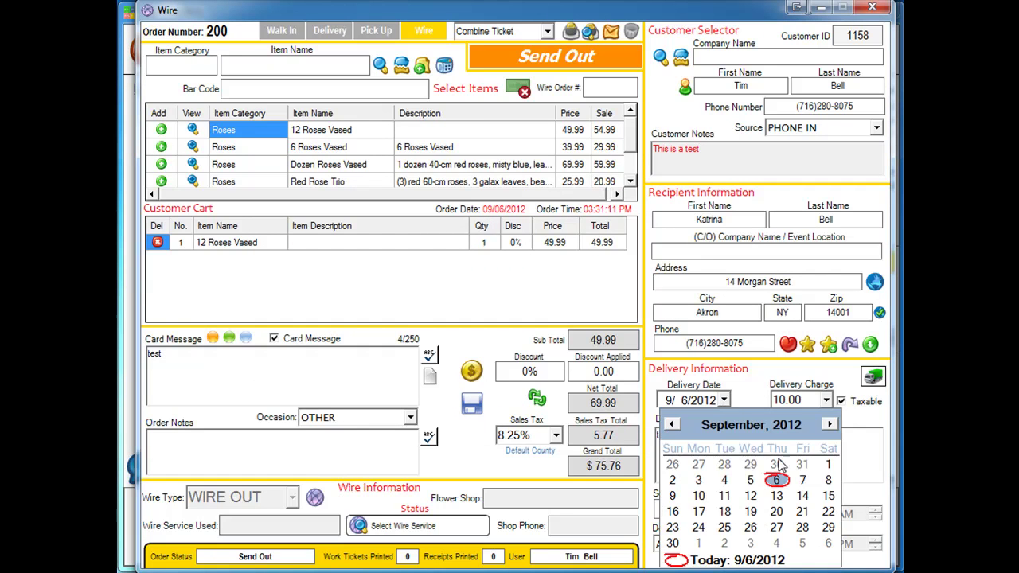
left_click(802, 480)
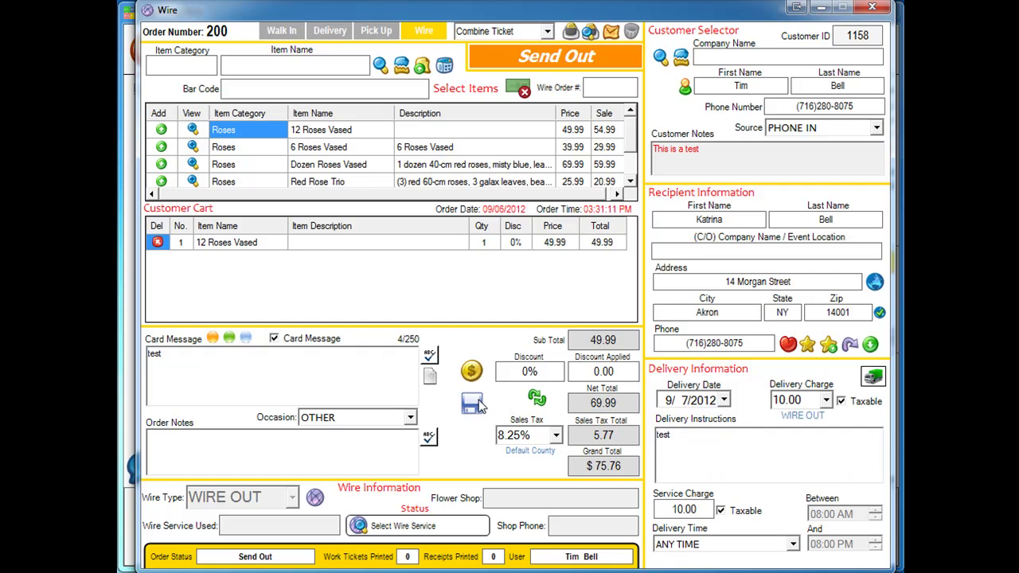
left_click(315, 498)
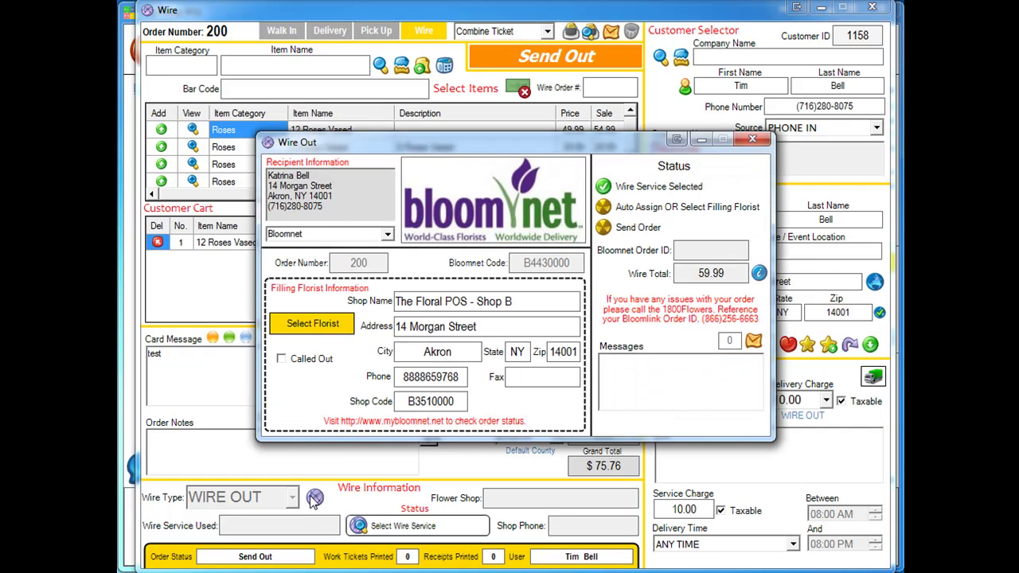
Select Bloomnet and enter shop name 'The Floral POS - Shop B' and its street address
left_click(388, 233)
left_click(321, 310)
left_click(450, 296)
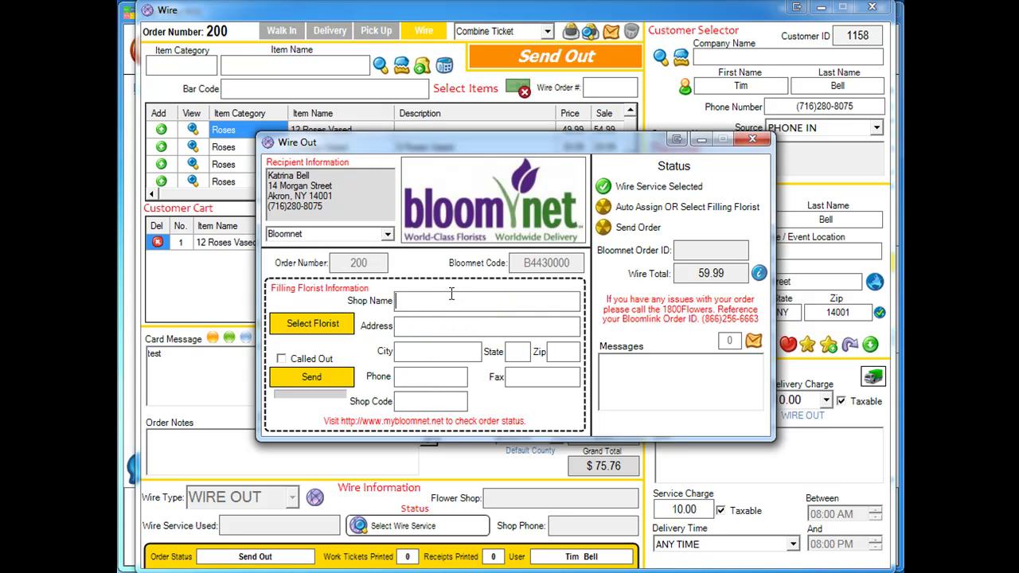
type("The Floral POS - Sho14 Mo")
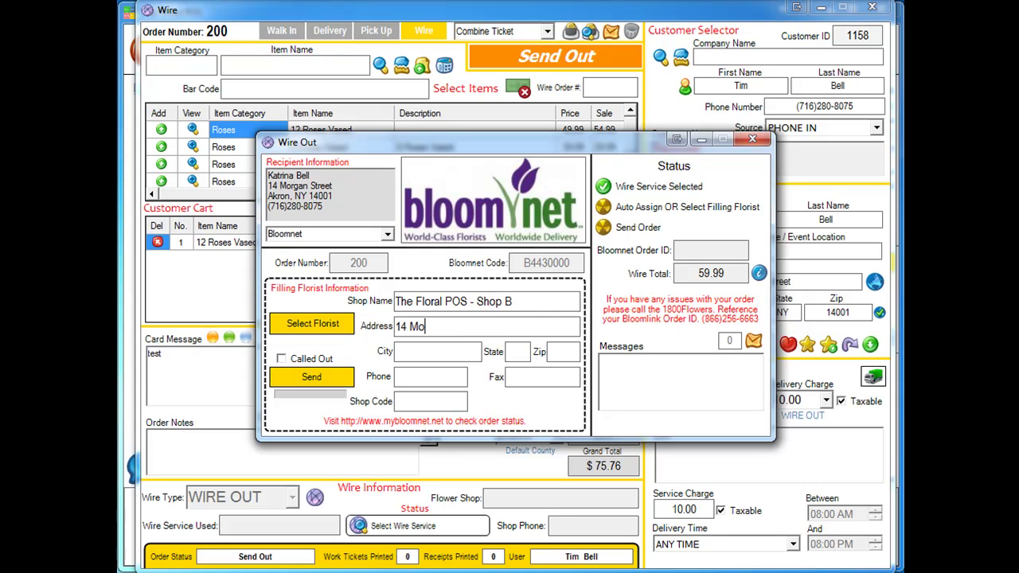
type("rgan Street")
Fill in city Akron, state NY, zip 14001, then the shop's phone and shop code
key("Tab")
type("Akron")
key("Tab")
type("N")
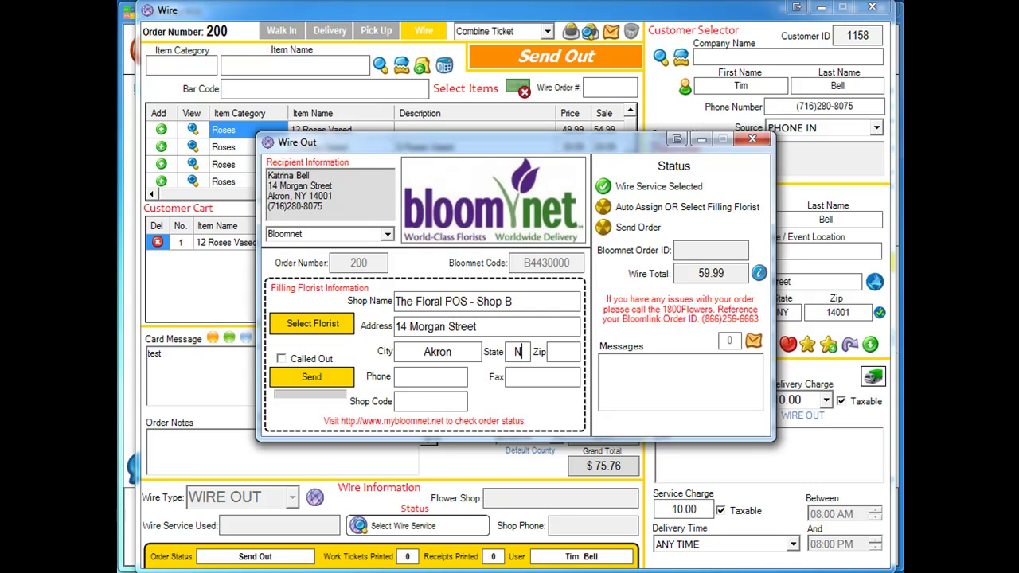
type("Y")
key("Tab")
type("14001")
key("Tab")
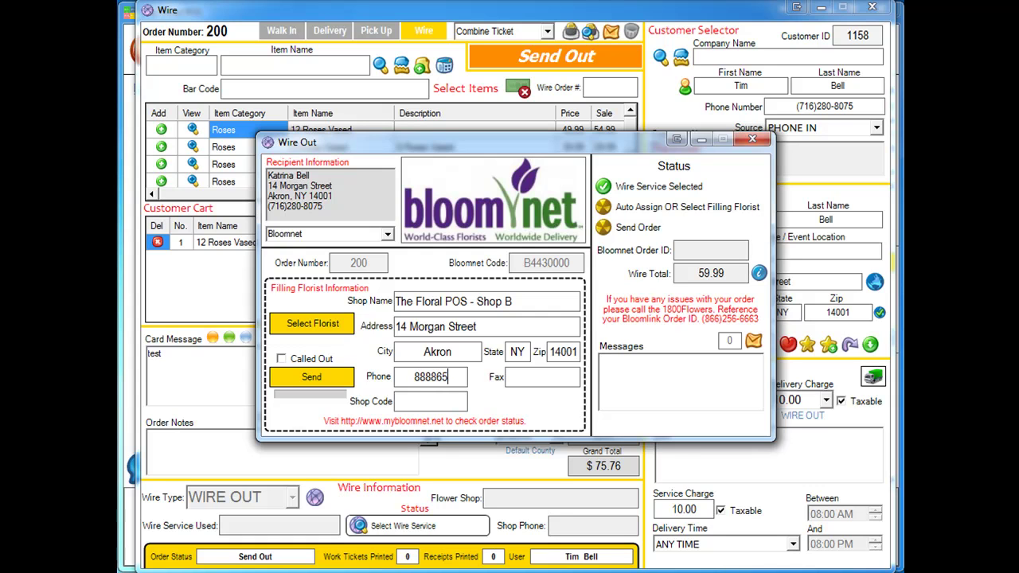
type("B")
type("3510000")
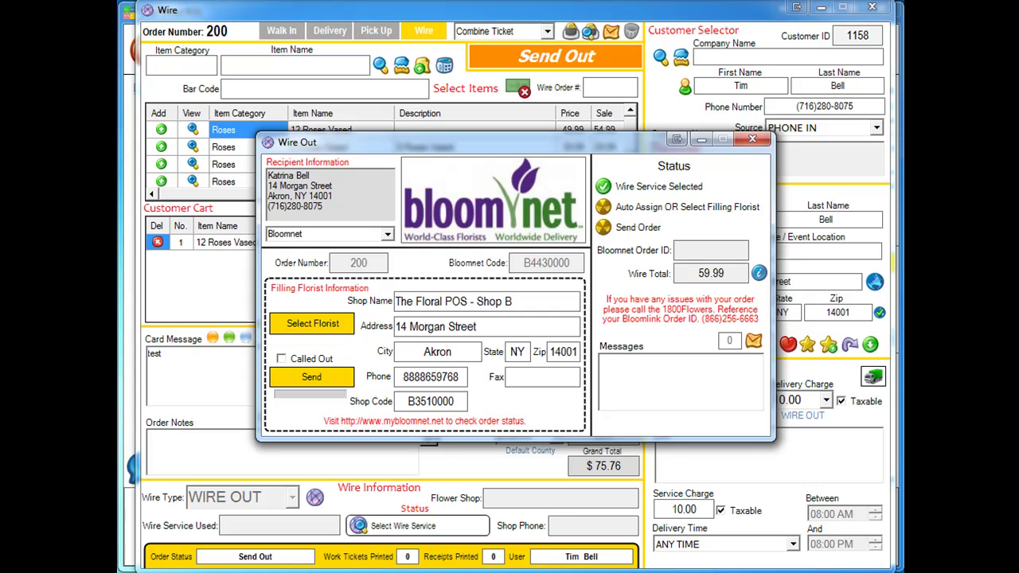
Send the wire to Shop B, then reopen its details showing it sent with a 59.99 total
left_click(329, 381)
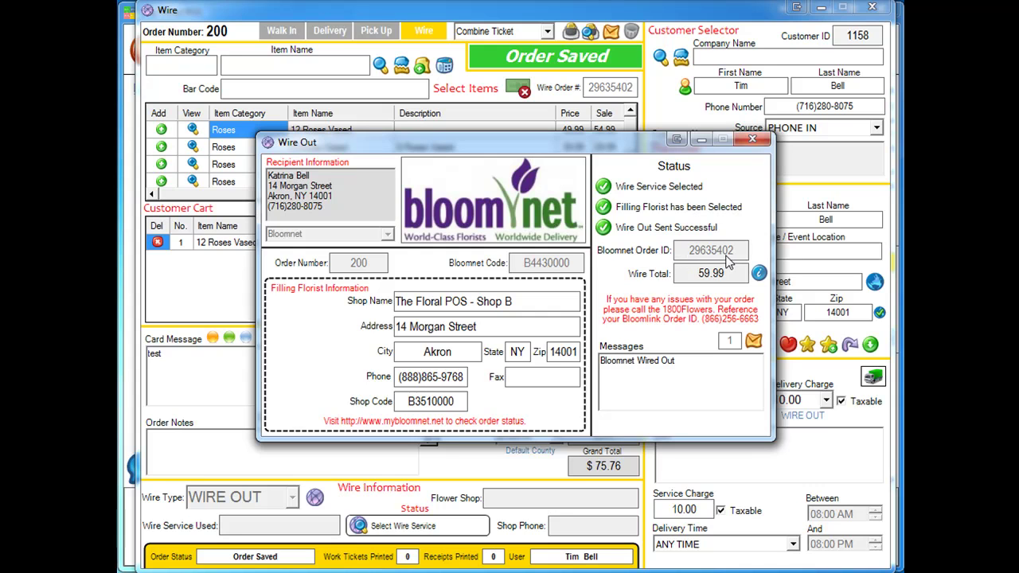
left_click(753, 142)
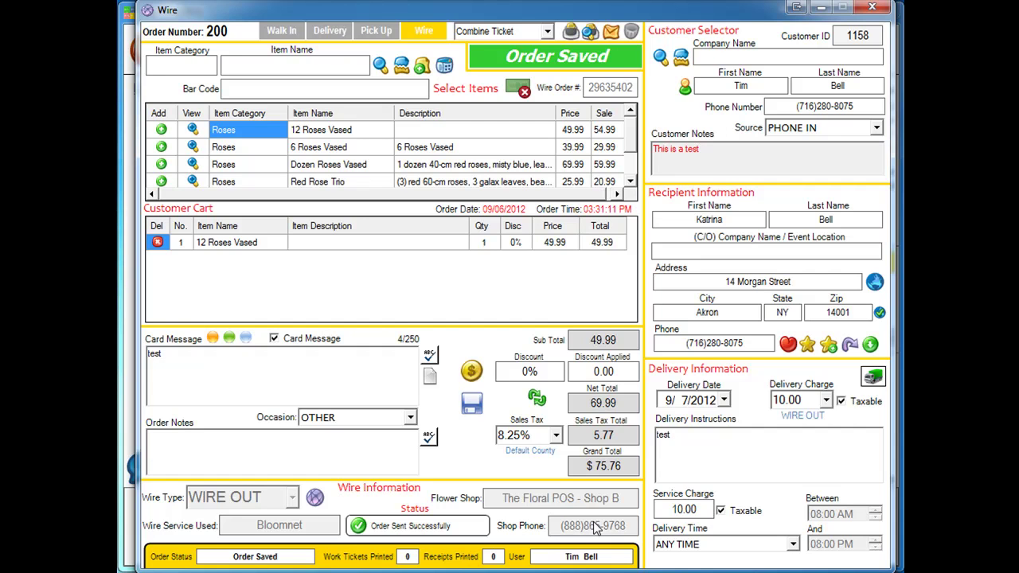
left_click(315, 498)
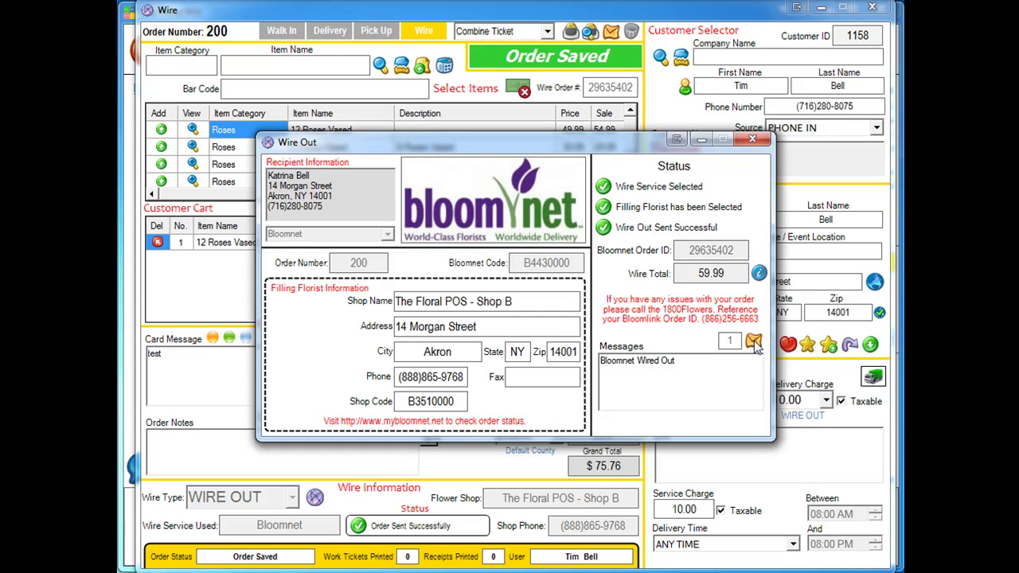
Read the Bloomnet Error 22 cutoff and Order Sent messages, then close both windows
left_click(754, 342)
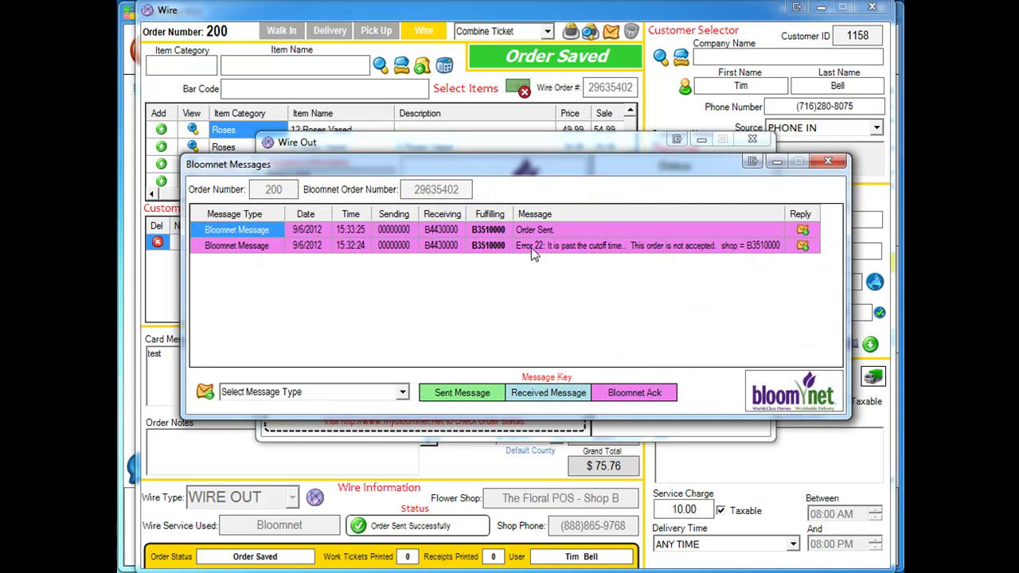
left_click(534, 247)
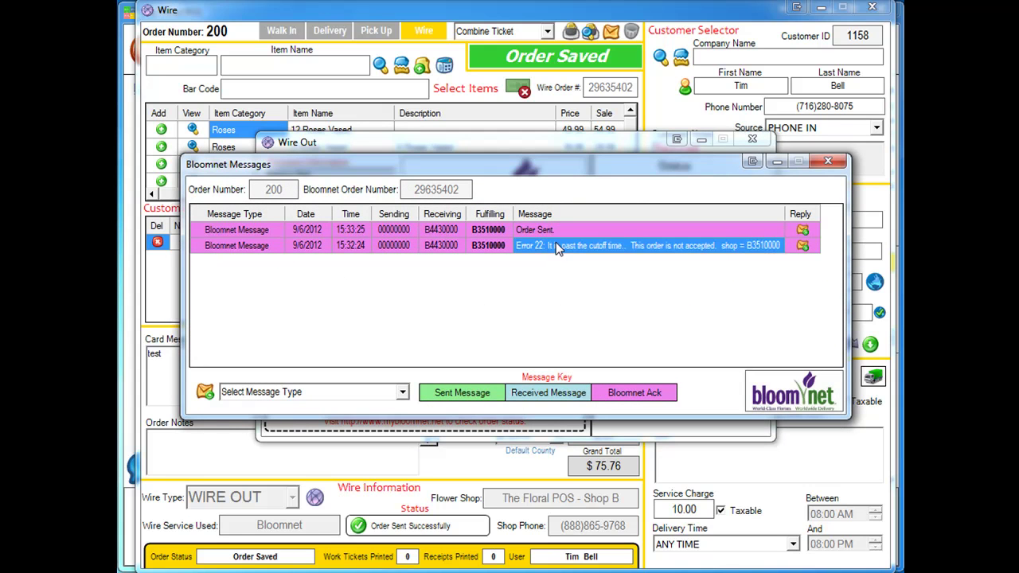
left_click(531, 231)
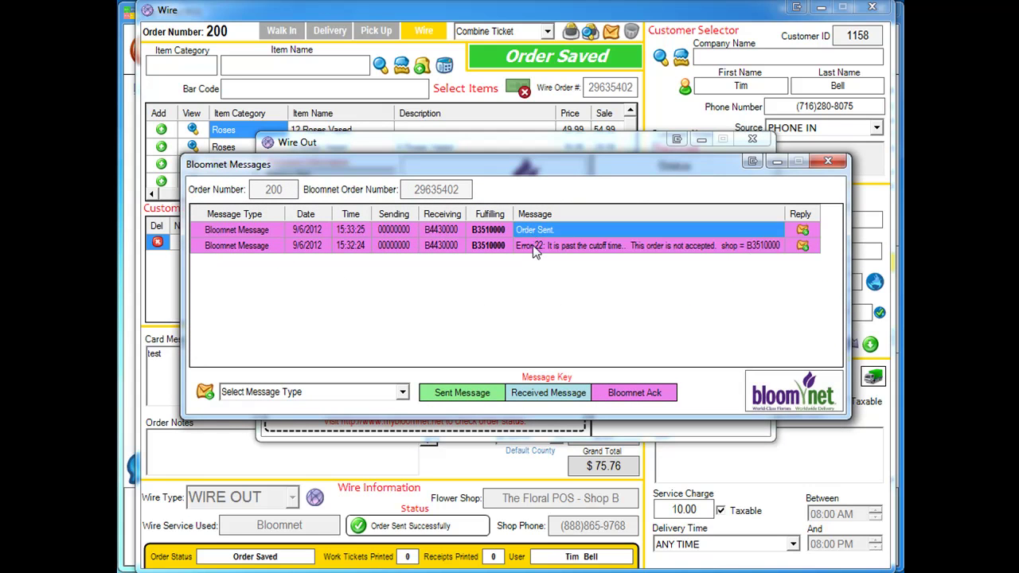
left_click(534, 249)
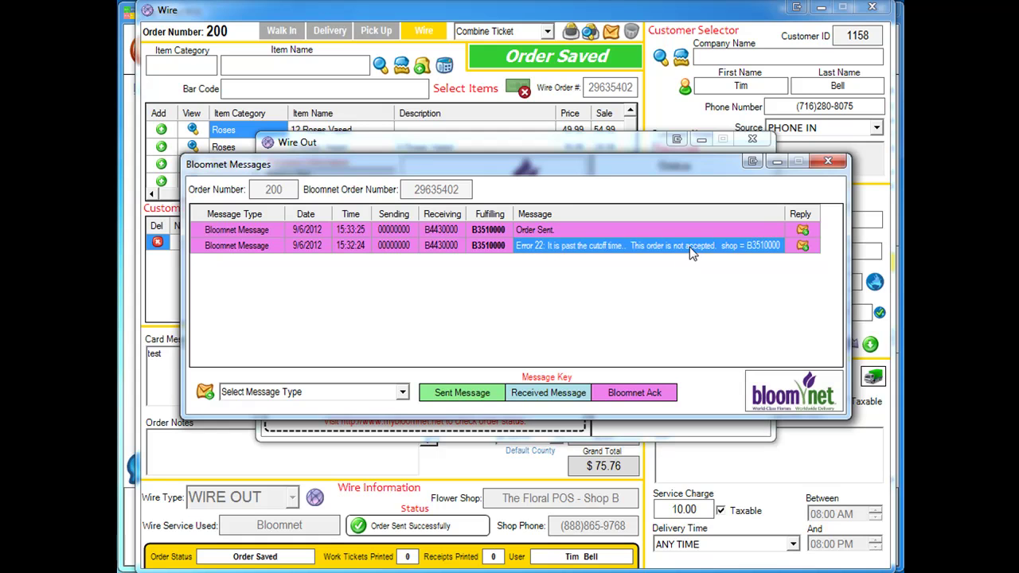
left_click(690, 246)
left_click(532, 231)
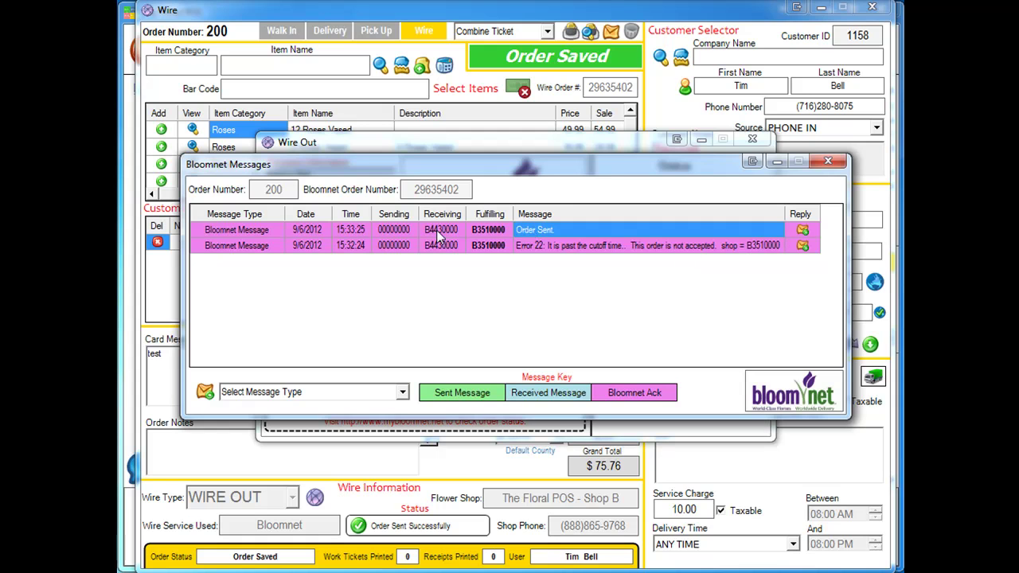
left_click(827, 161)
left_click(760, 140)
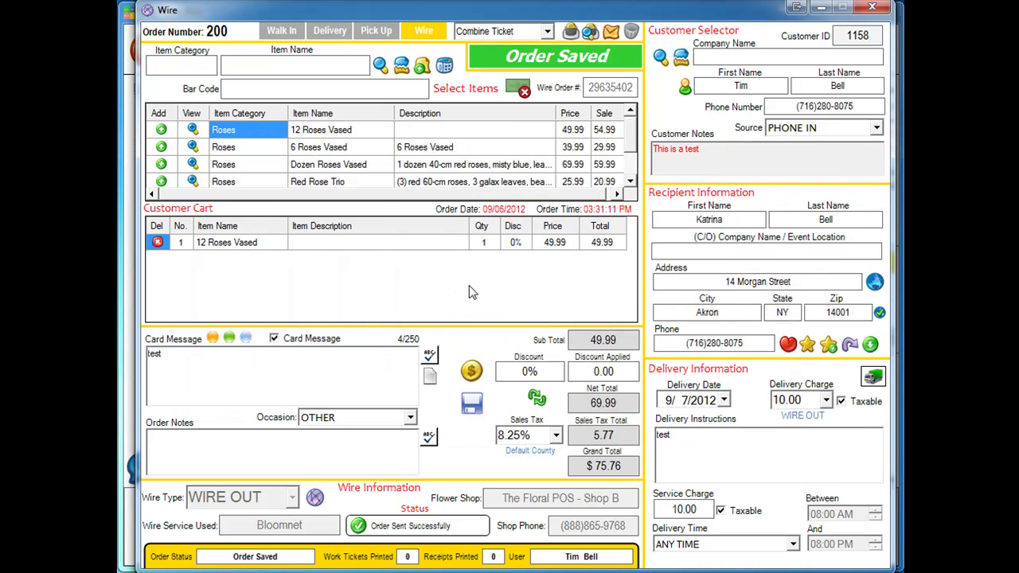
Close the wire order and wait on the main screen for Bloomnet's Order Accepted message
left_click(874, 10)
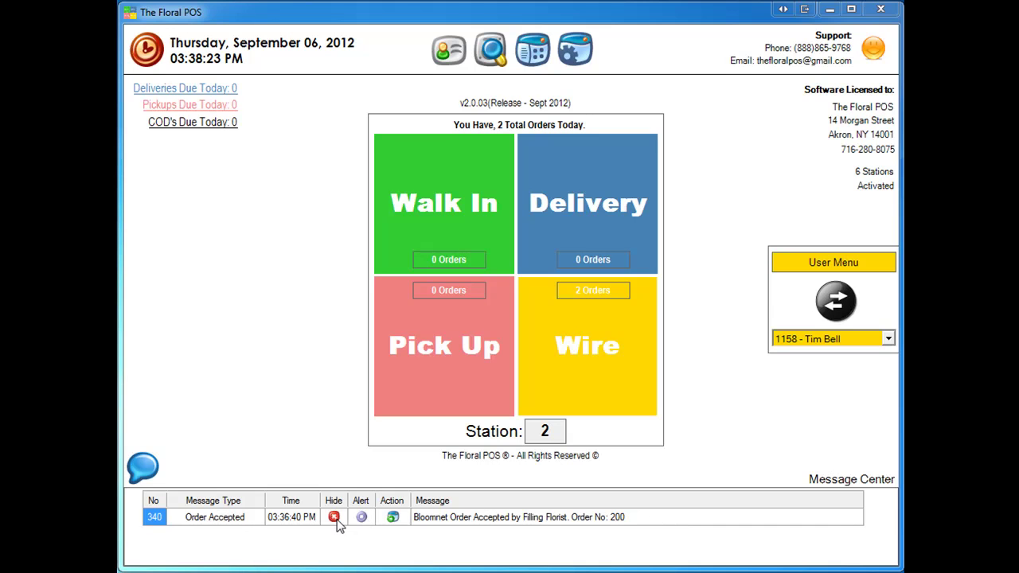
Review order 200's Bloomnet messages showing Order Accepted, then close them and the wire order window
left_click(393, 517)
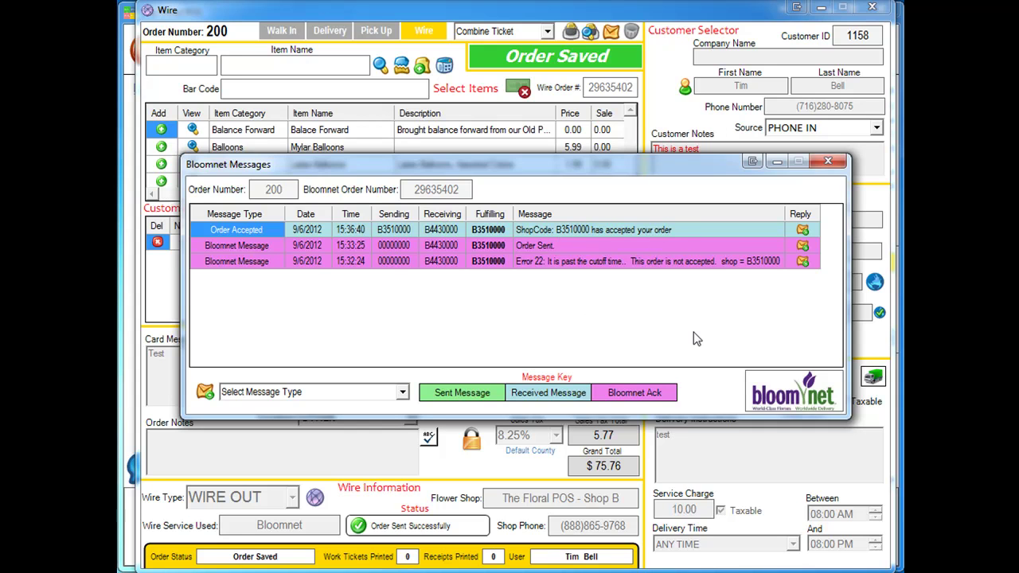
left_click(828, 162)
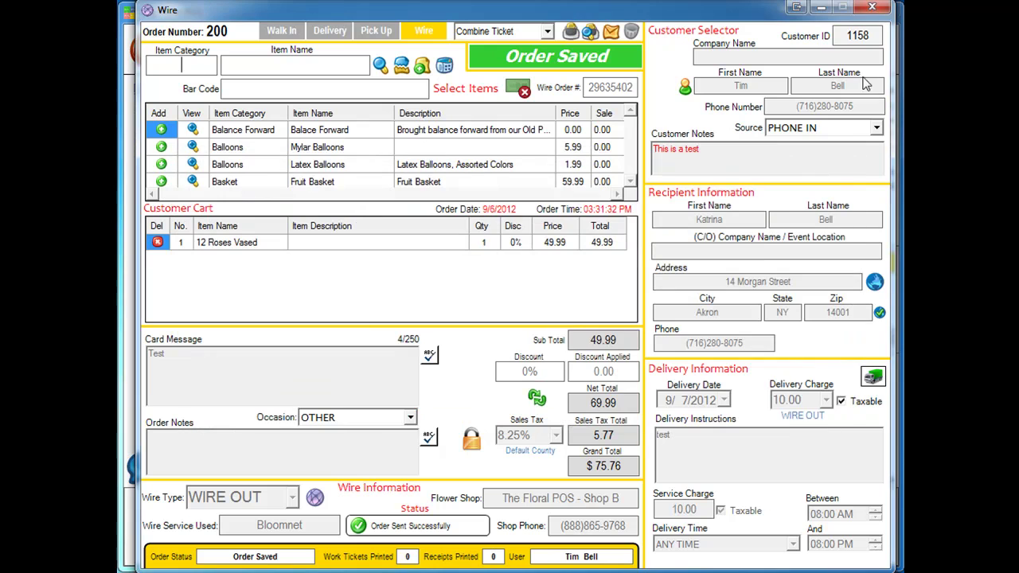
left_click(872, 9)
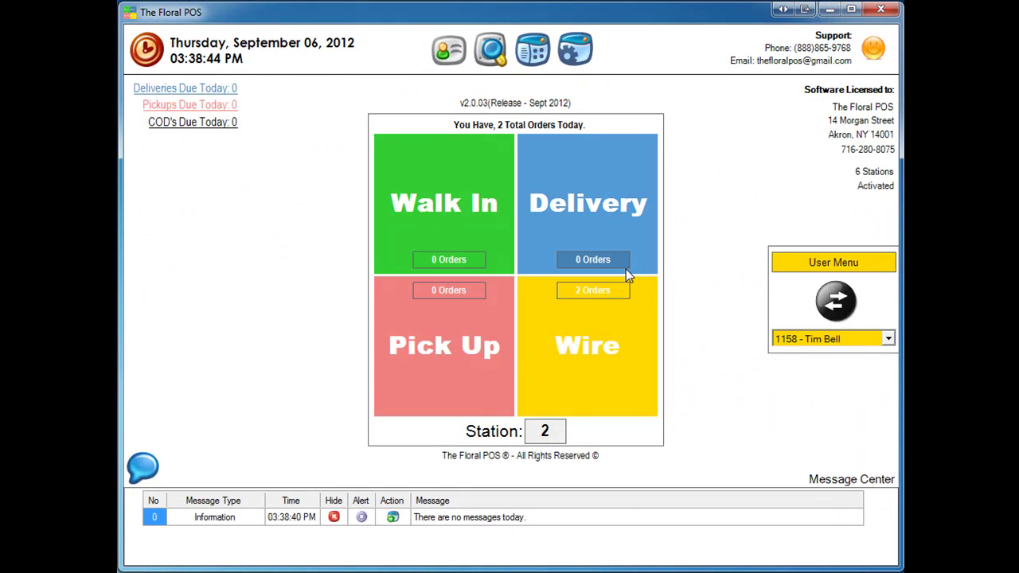